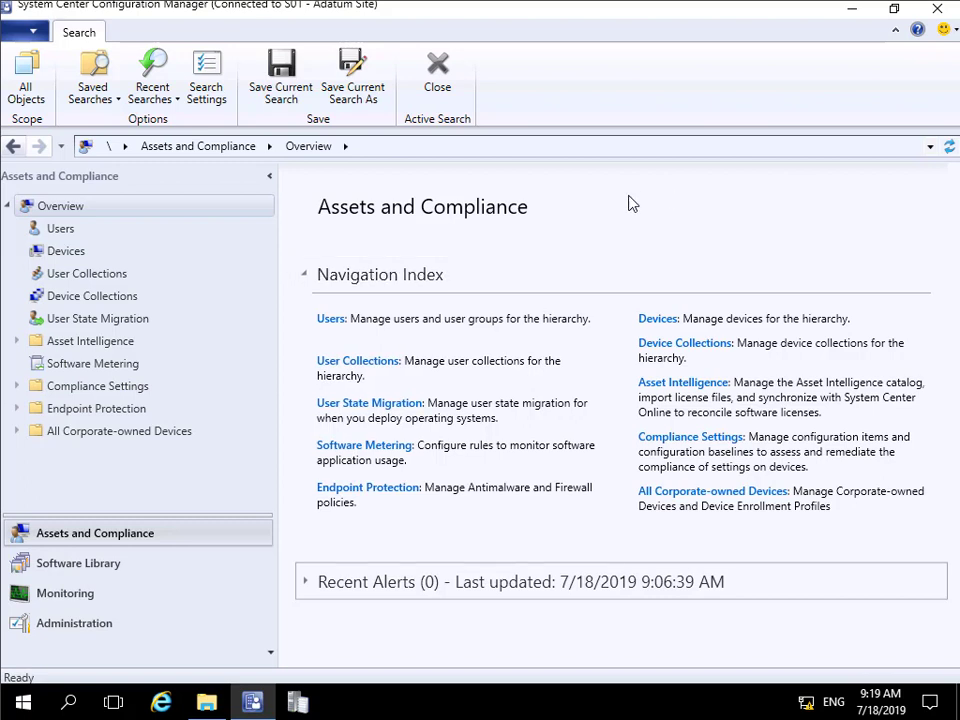
Open All Software Updates in the Software Library, listing 218 updates.
left_click(124, 562)
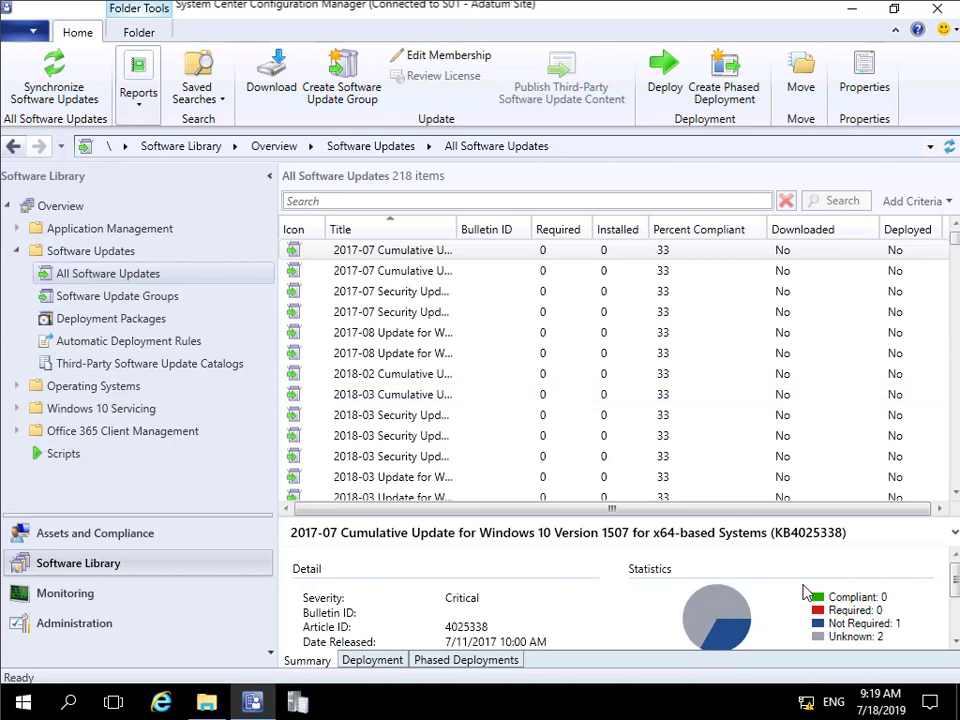
Sort updates by Required count and select the 2019-02 Windows 10 1809 cumulative update (KB4487044).
left_click(560, 229)
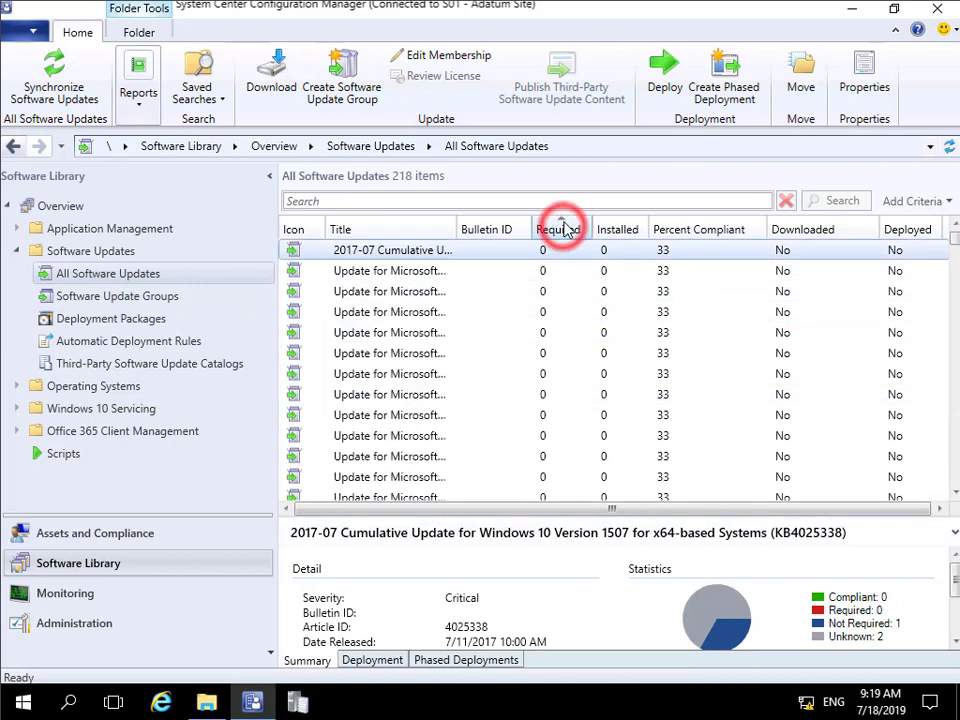
scroll(842, 335, "down", 10)
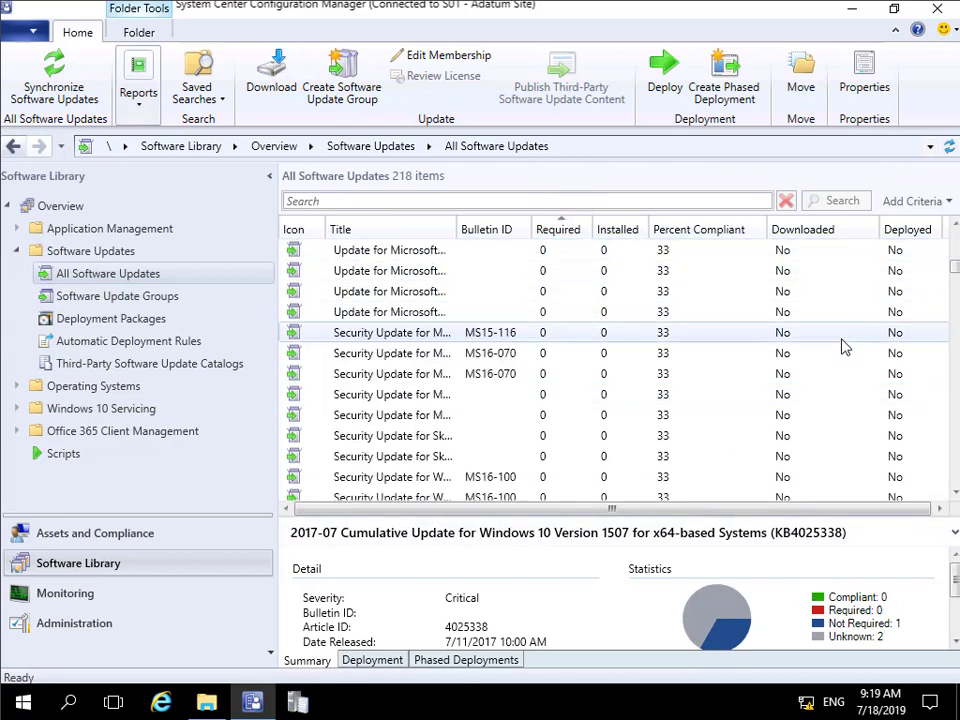
scroll(838, 364, "down", 20)
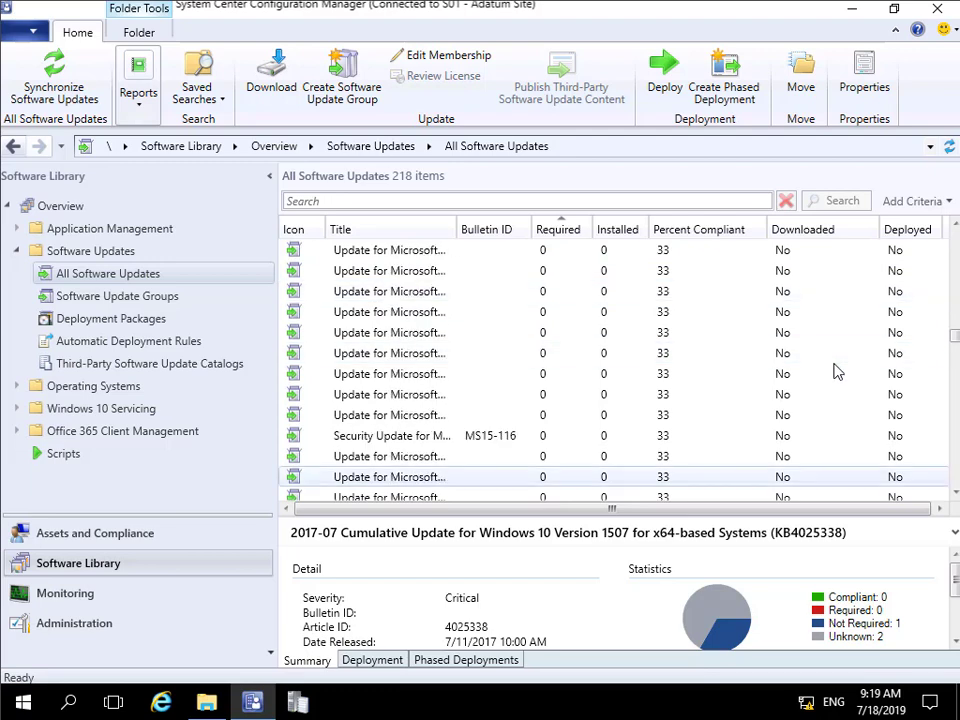
scroll(838, 373, "down", 20)
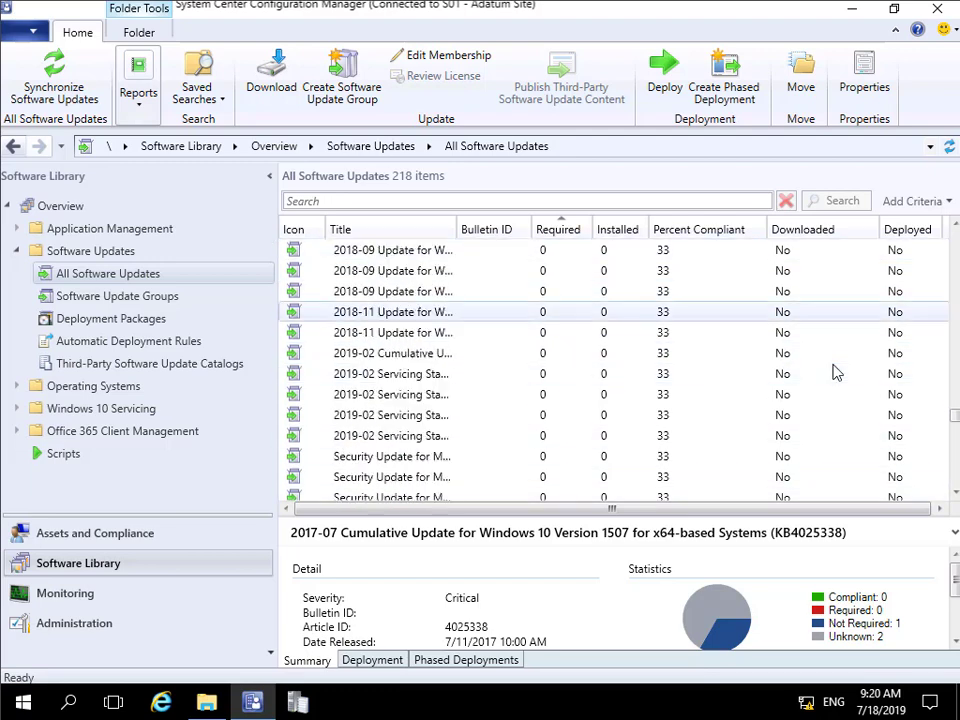
scroll(836, 373, "down", 15)
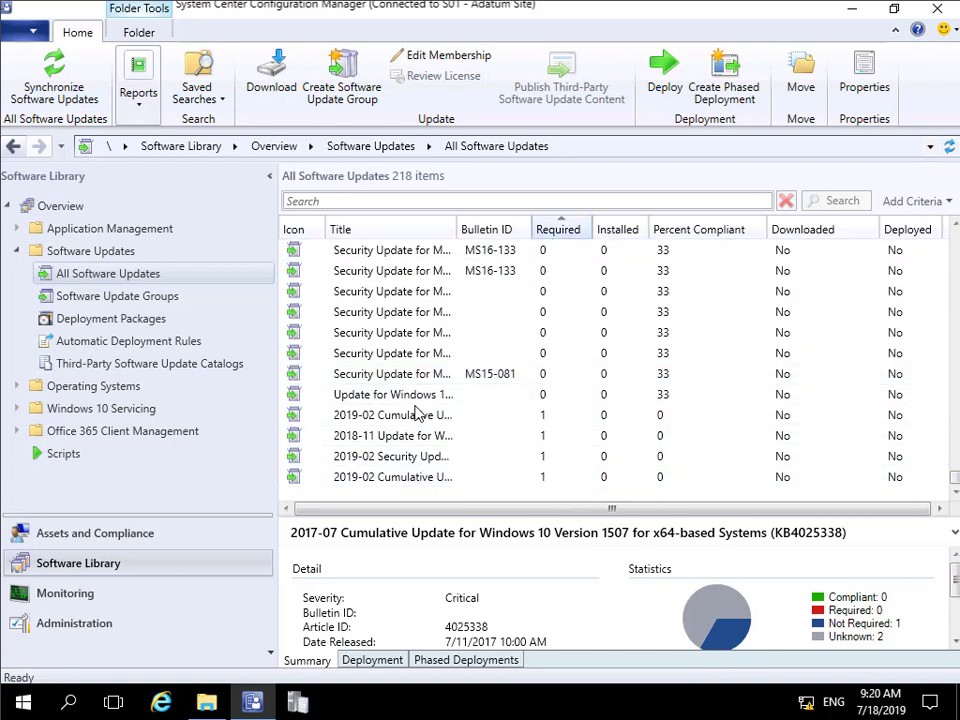
left_click(316, 456)
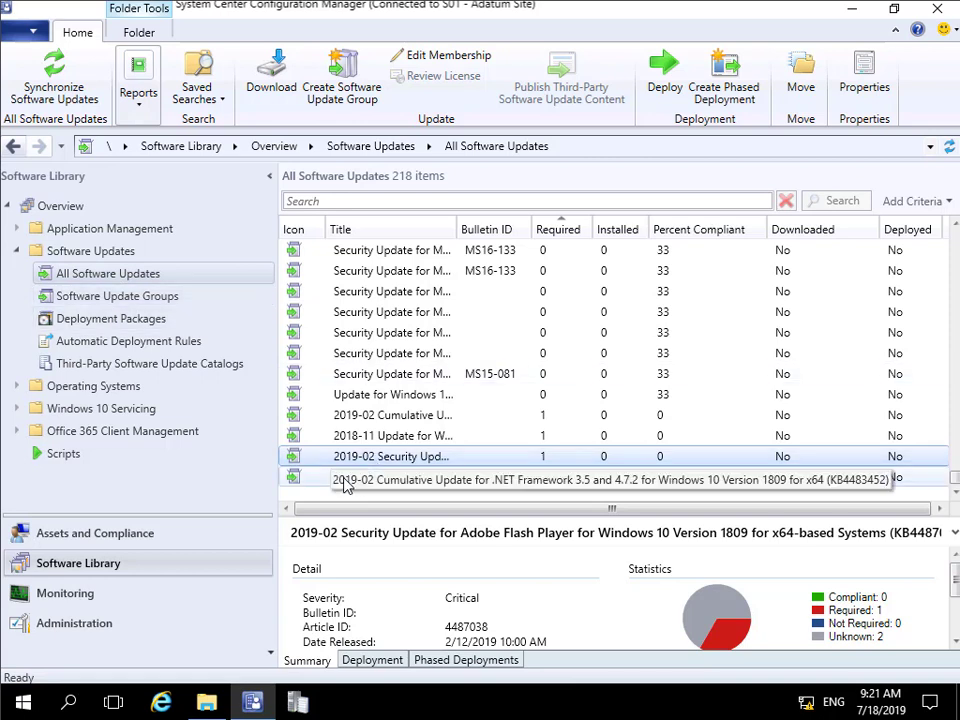
left_click(385, 420)
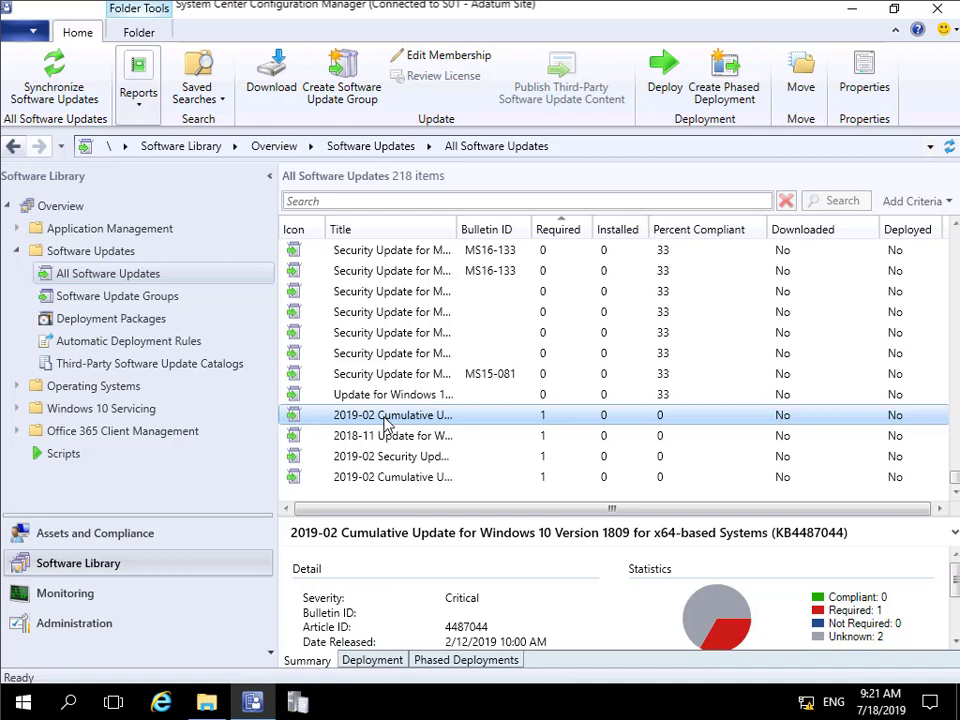
Create update group 'Security Updates - Windows 10' with description 'Security Updates for Windows 10'.
left_click(334, 95)
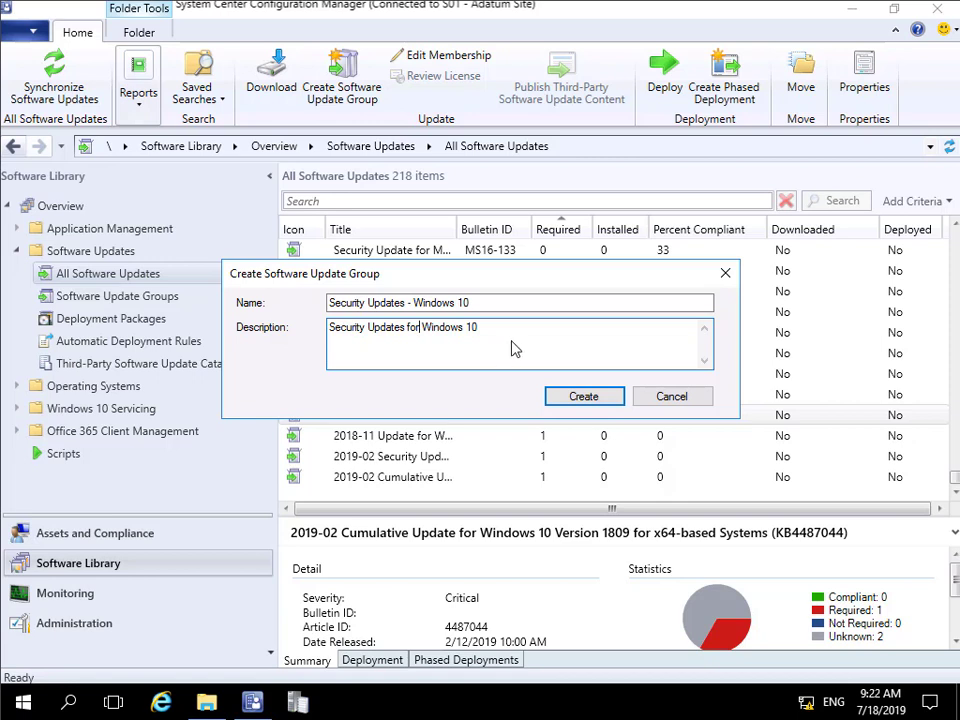
left_click(588, 399)
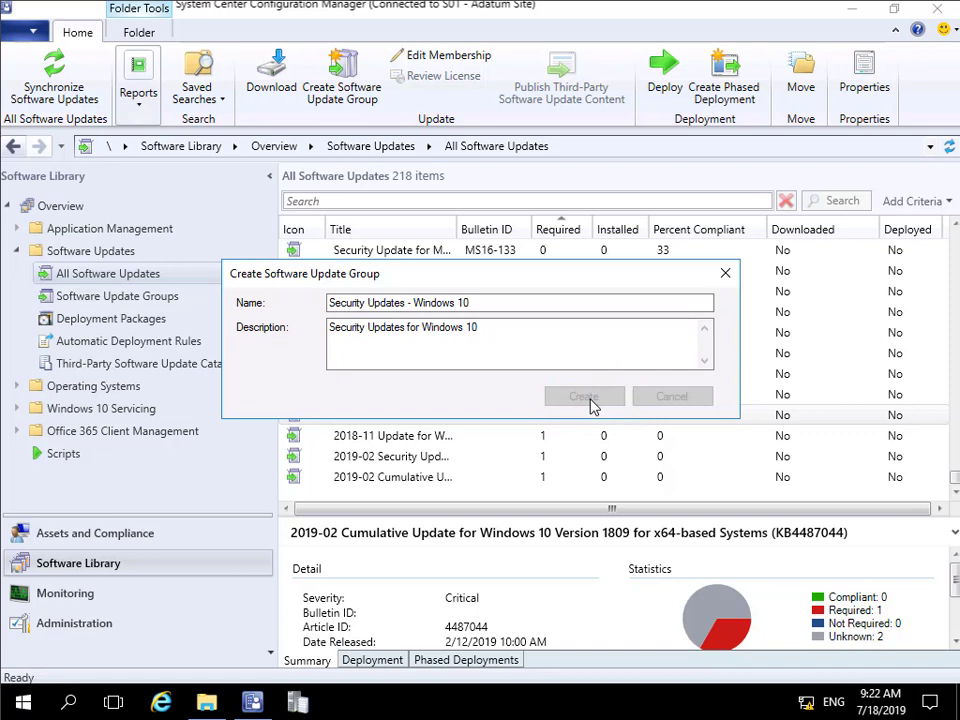
Verify Security Updates - Windows 10 holds only the 2019-02 cumulative update, then return to the groups list.
left_click(159, 301)
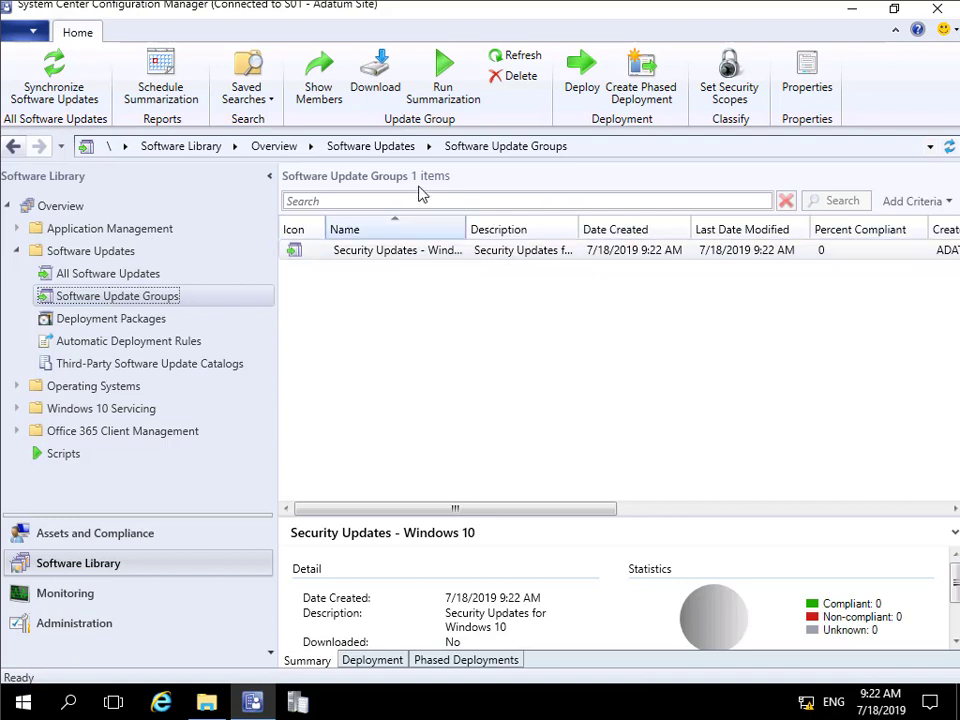
left_click(405, 251)
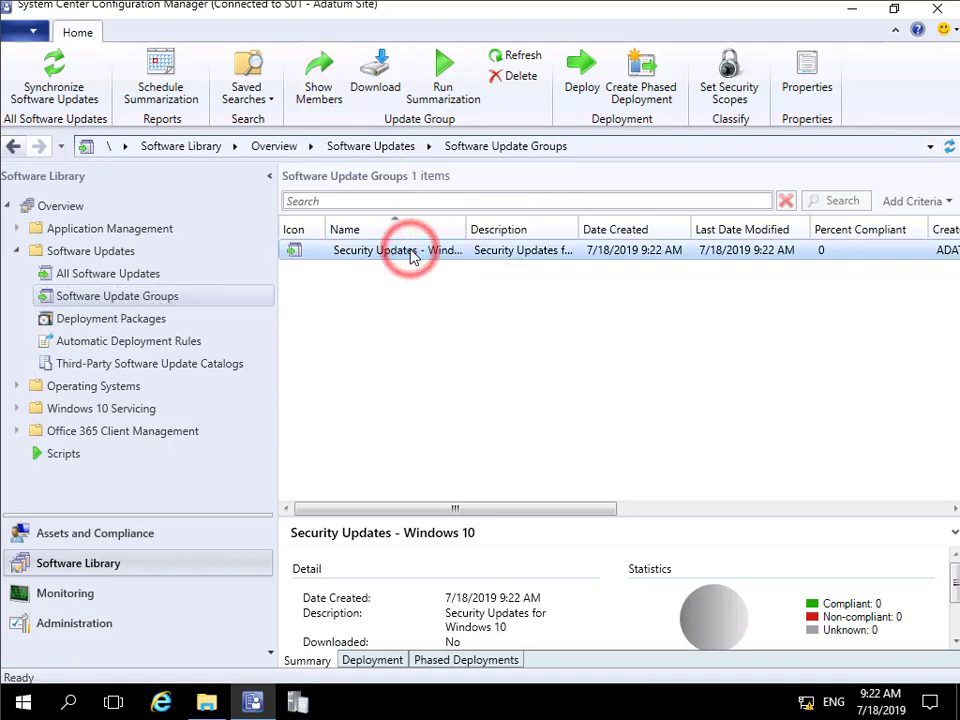
left_click(320, 95)
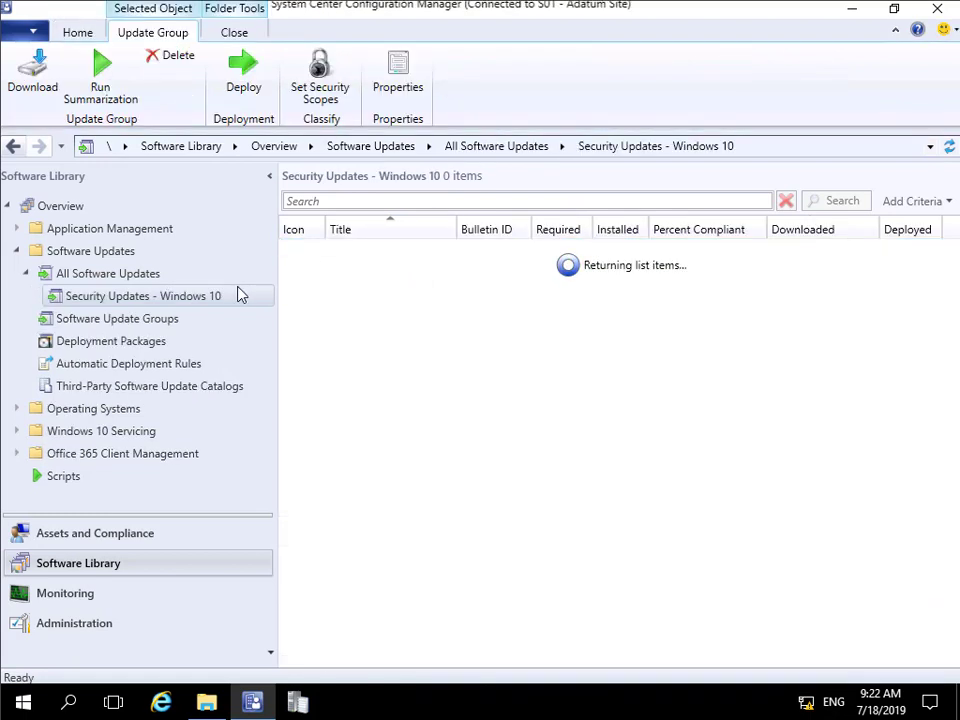
left_click(404, 254)
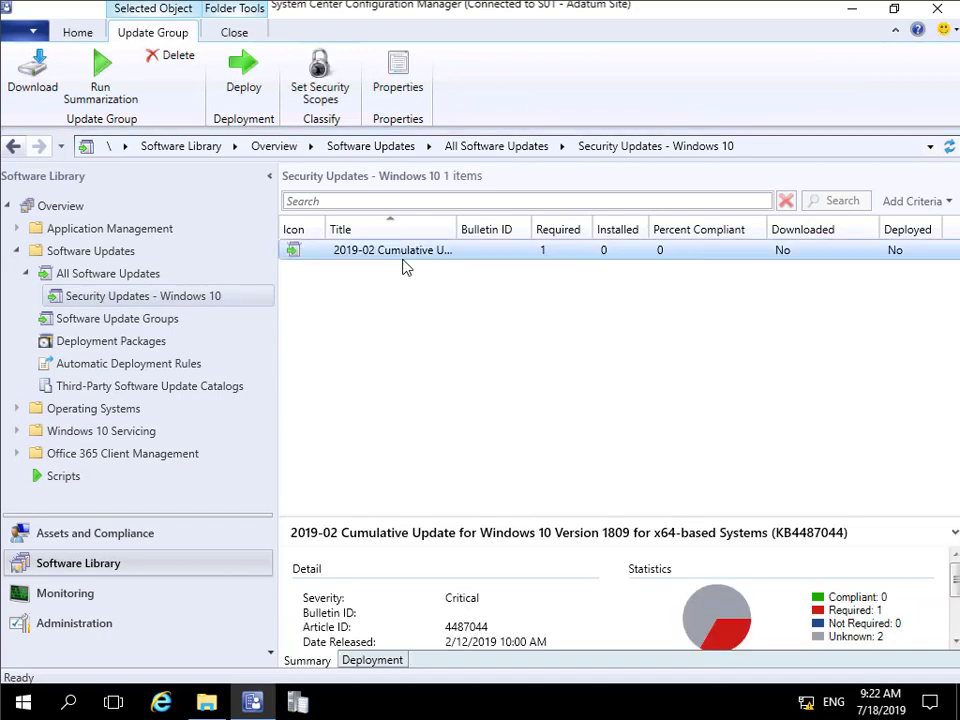
left_click(129, 322)
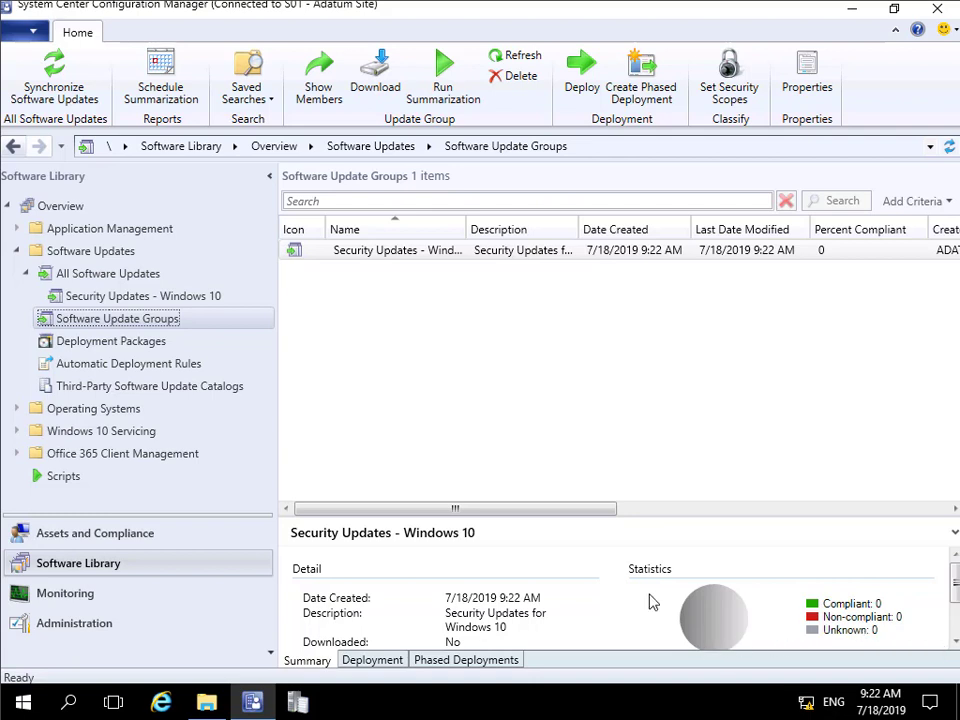
Run compliance summarization on the Security Updates - Windows 10 group and refresh the view with F5.
left_click(400, 252)
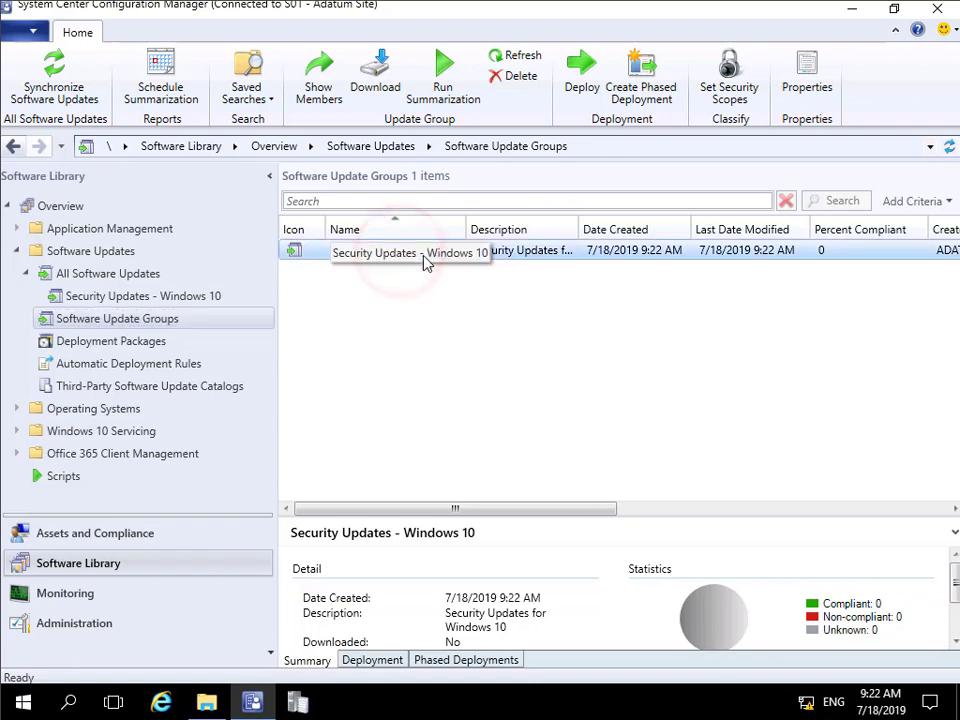
left_click(438, 99)
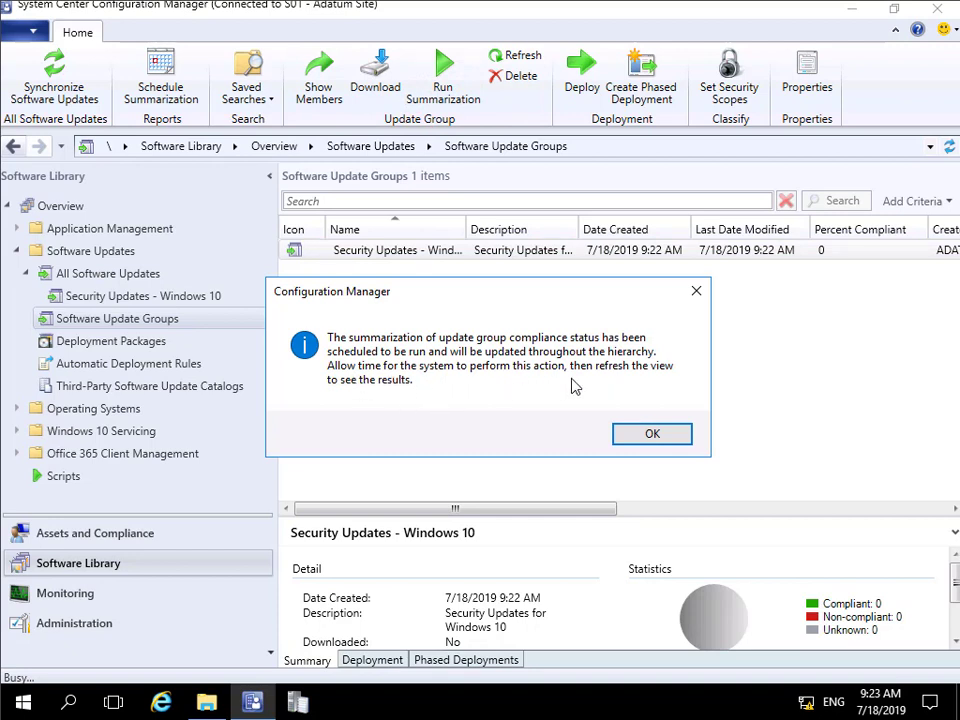
left_click(671, 440)
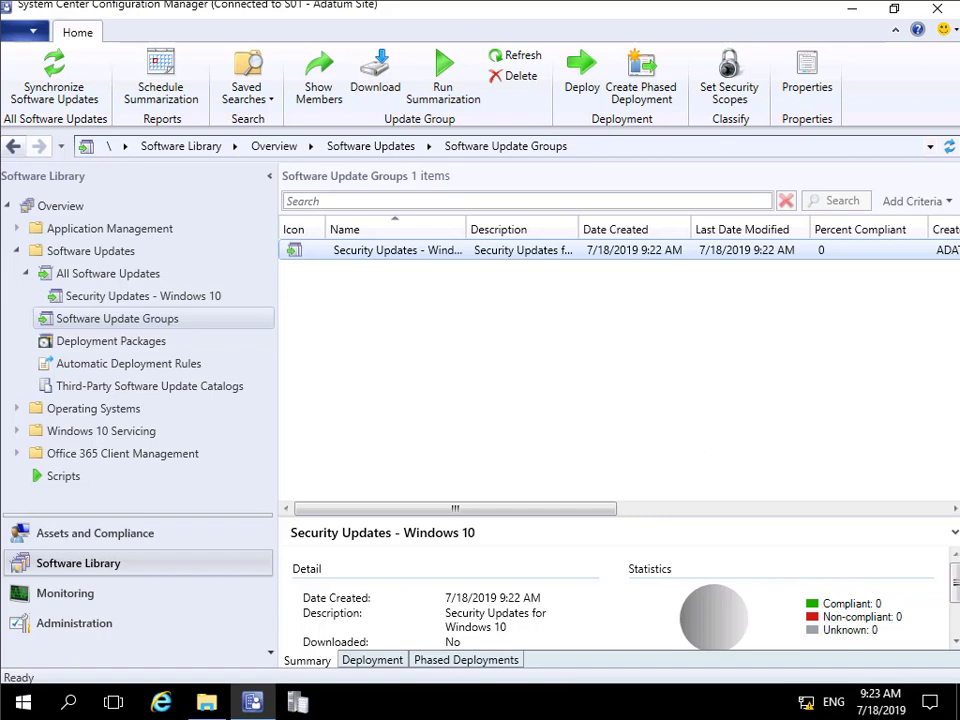
key("F5")
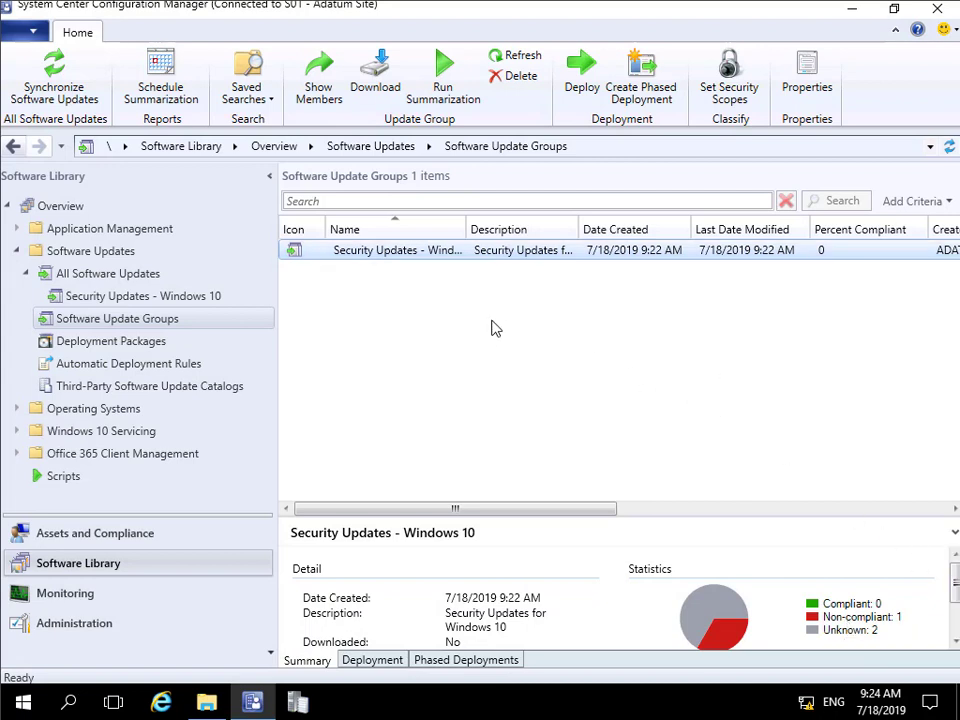
Download the group's updates into new package 'Security Updates - Windows 10' at \\LON-CFG\e$\Source\Updates.
right_click(418, 255)
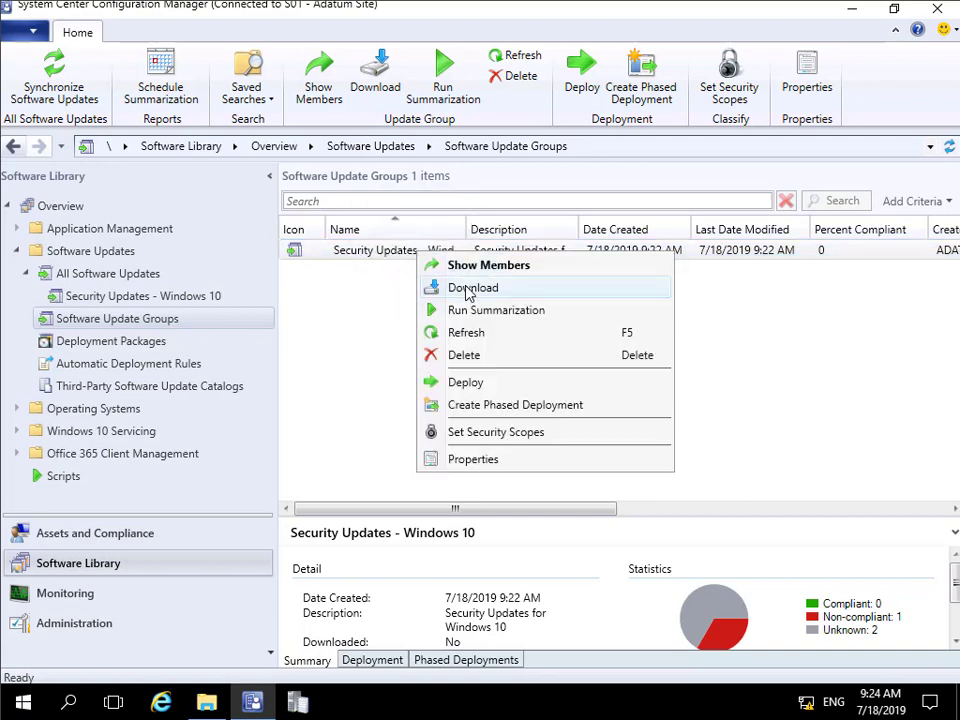
left_click(466, 289)
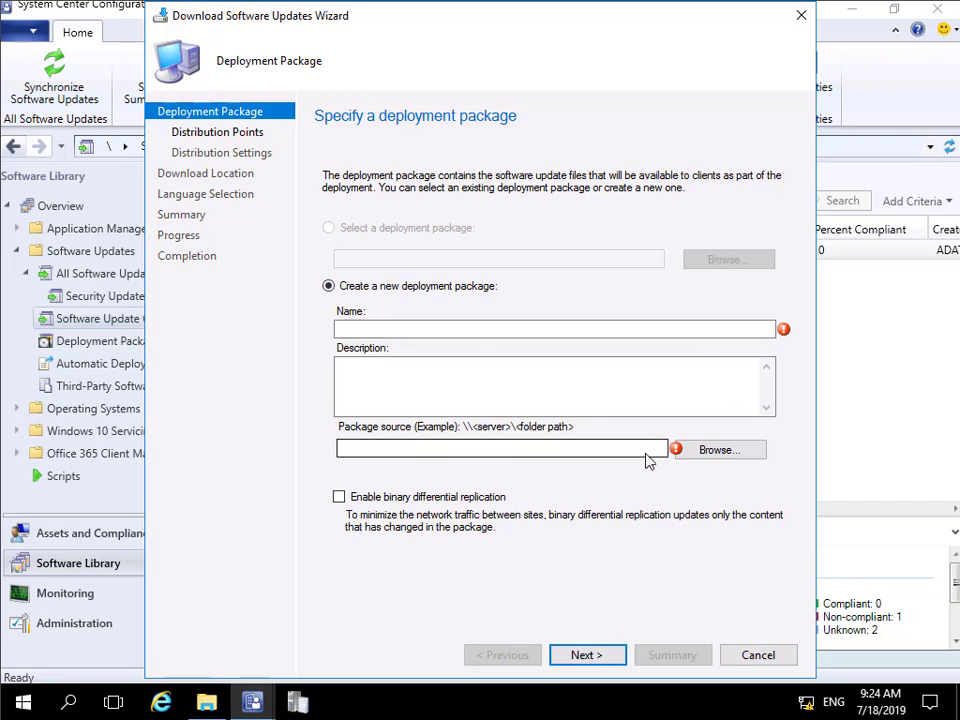
left_click(370, 330)
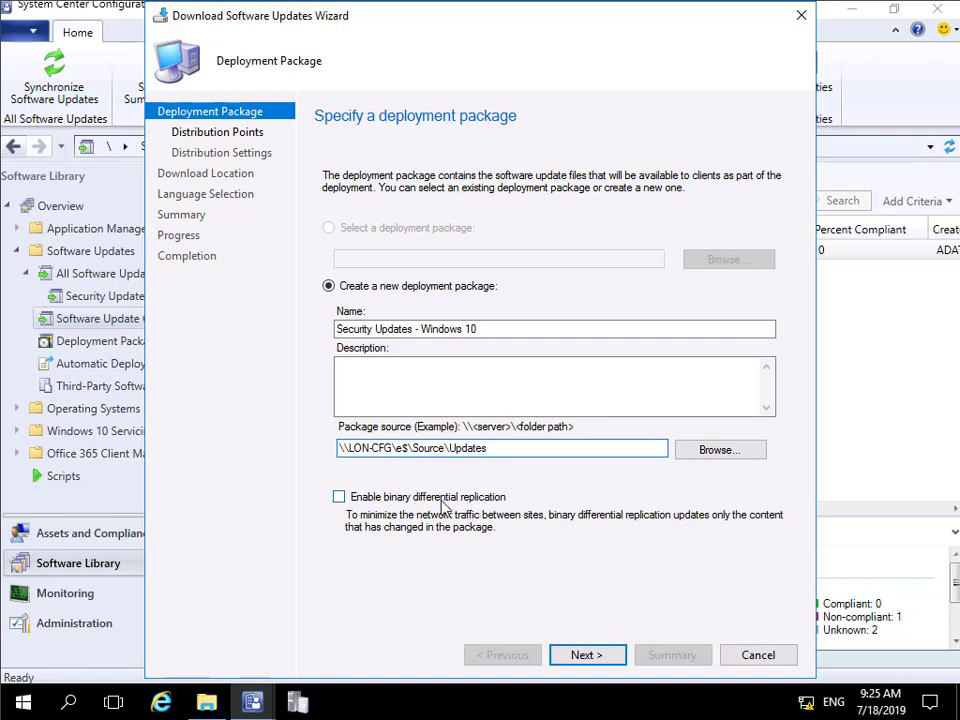
Add distribution point LON-CFG.ADATUM.COM to host the new package's content.
left_click(580, 655)
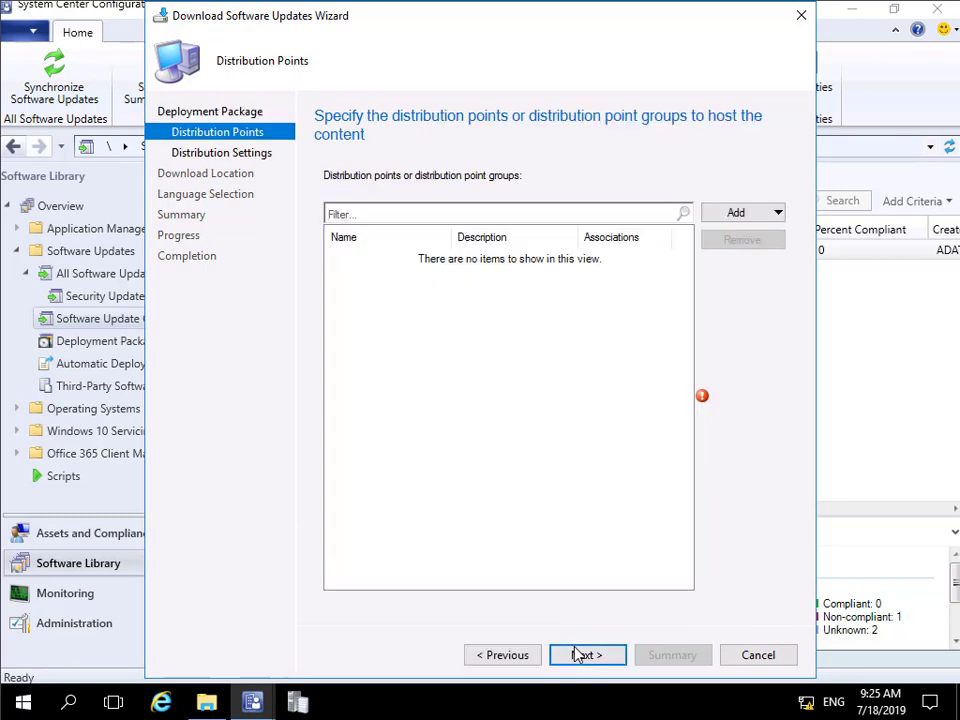
left_click(738, 213)
left_click(769, 237)
left_click(231, 273)
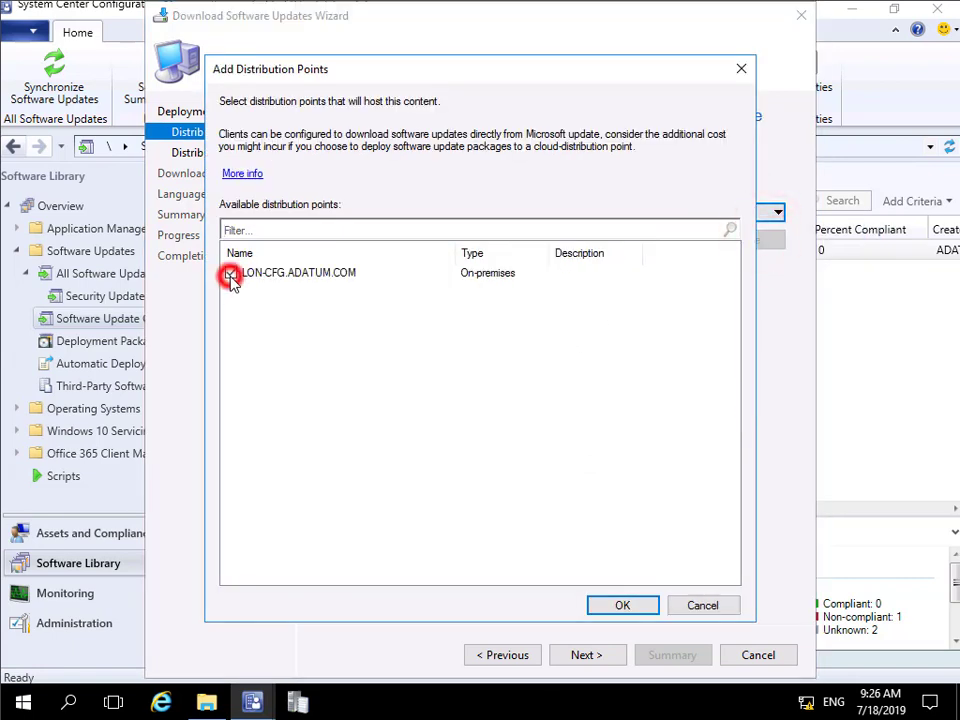
left_click(600, 606)
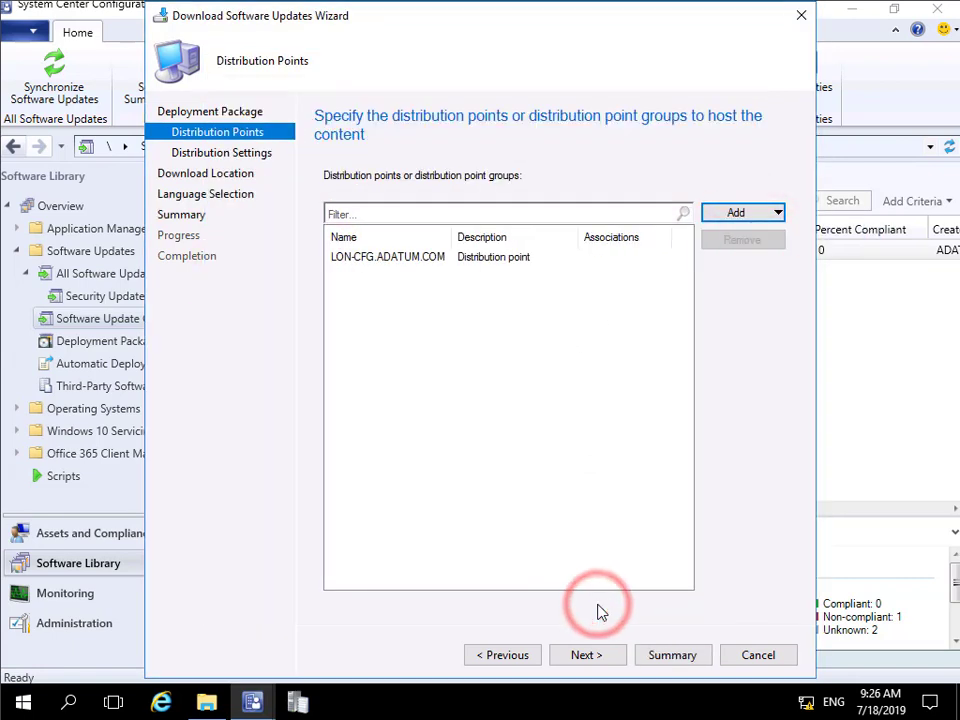
left_click(567, 660)
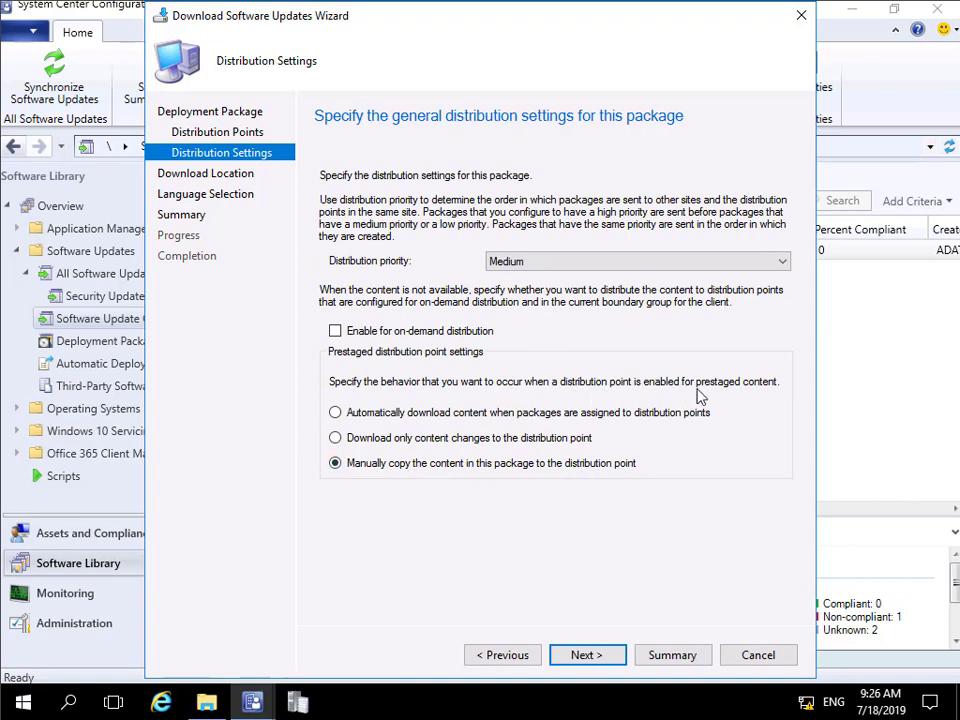
Source the updates from network folder \\lon-cfg\e$\software\updates instead of the Internet.
left_click(605, 658)
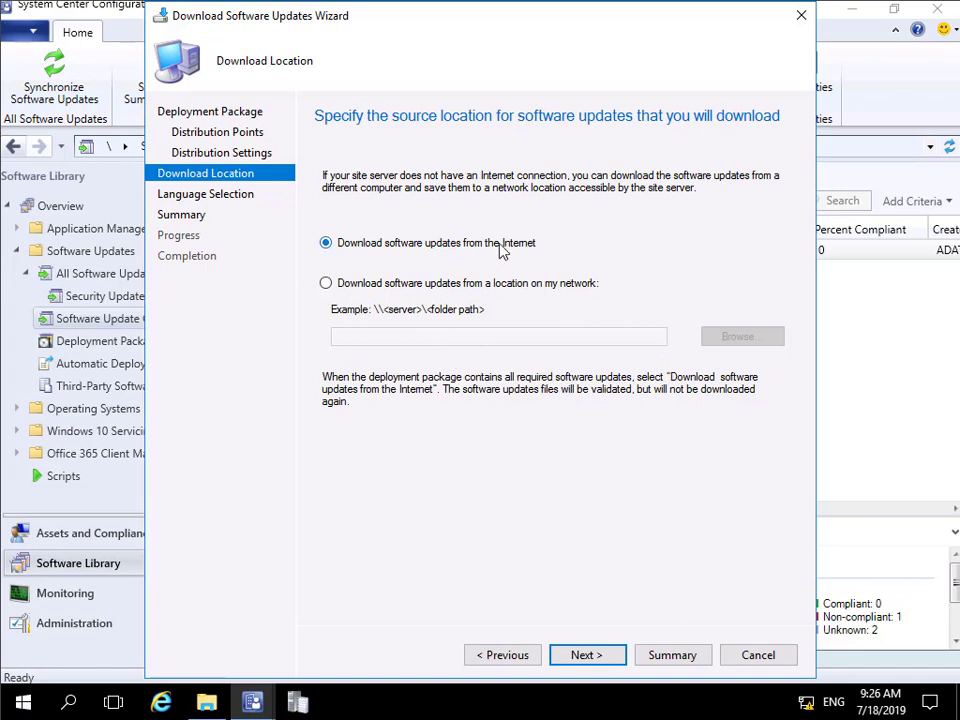
left_click(420, 285)
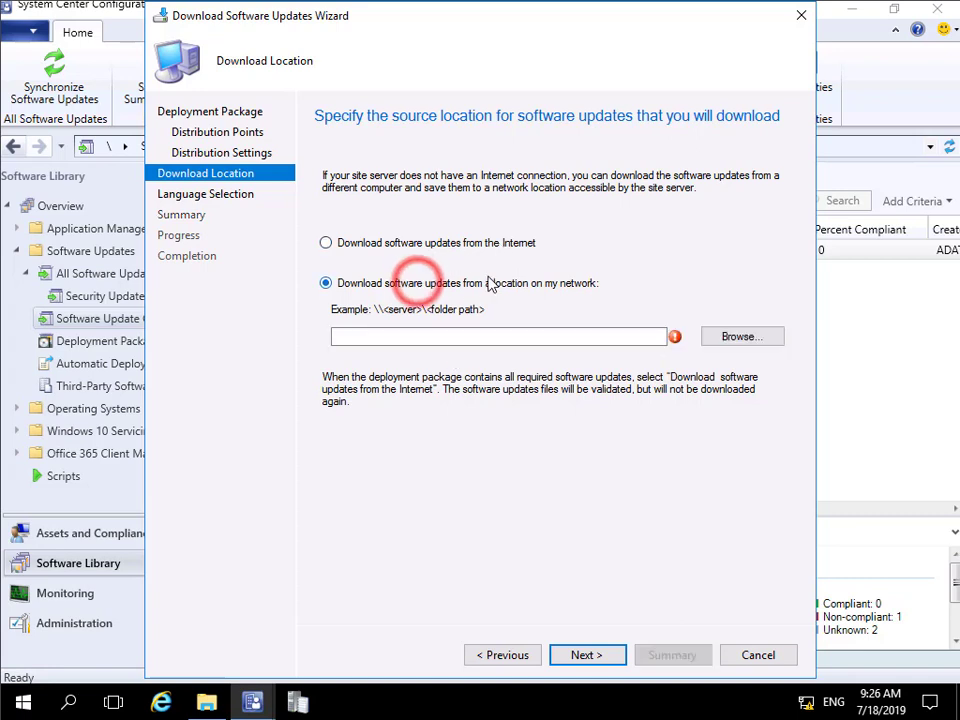
left_click(432, 343)
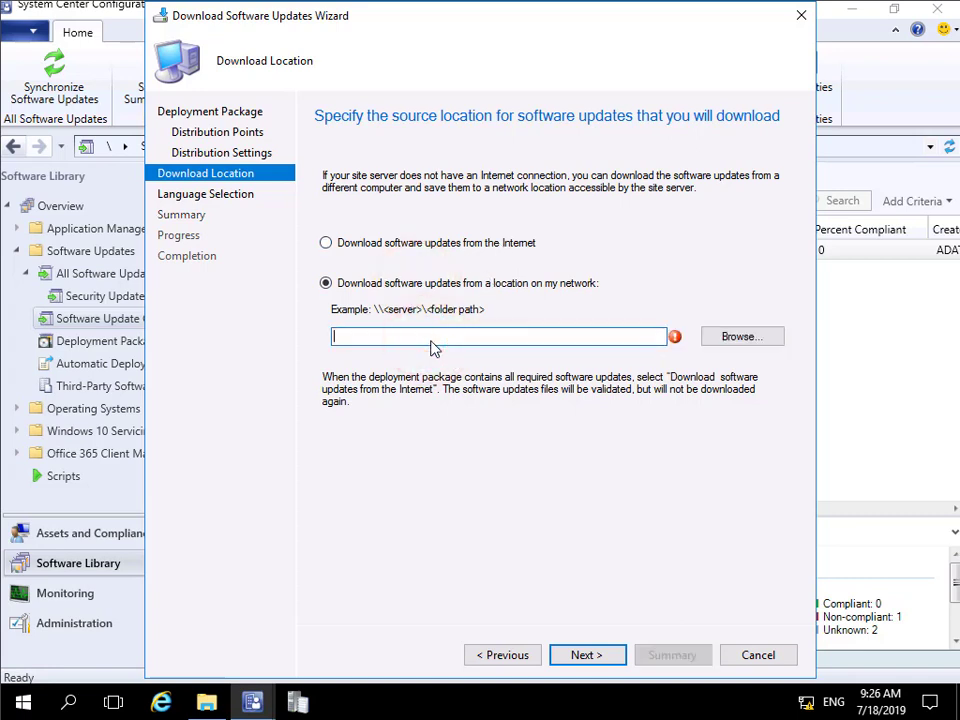
type("\\\\lon-cfg\\e$\\software\\updates")
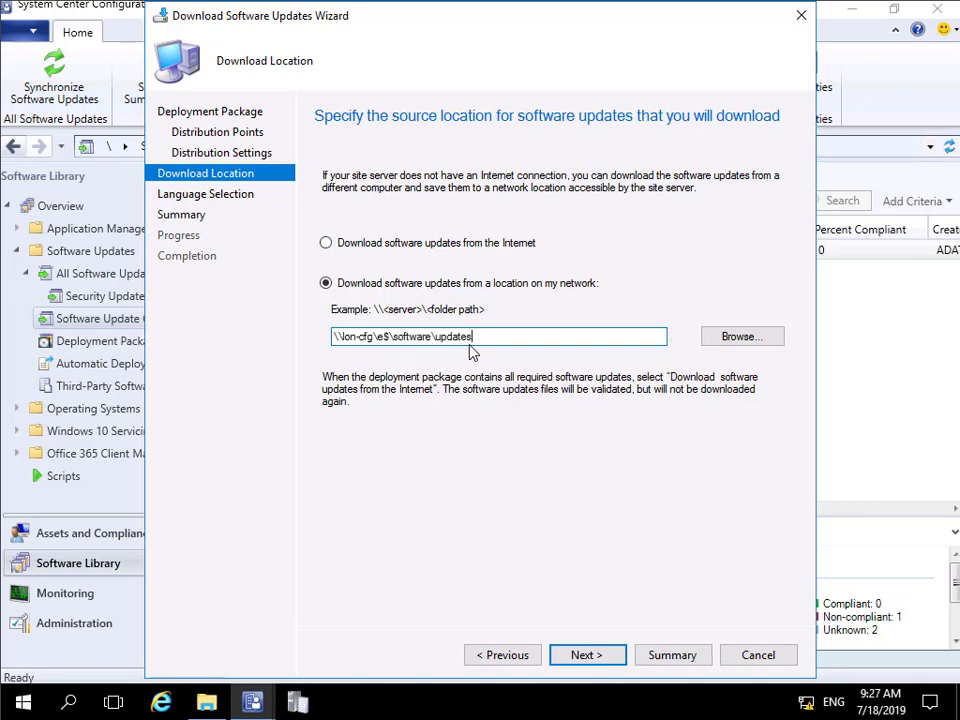
left_click(587, 657)
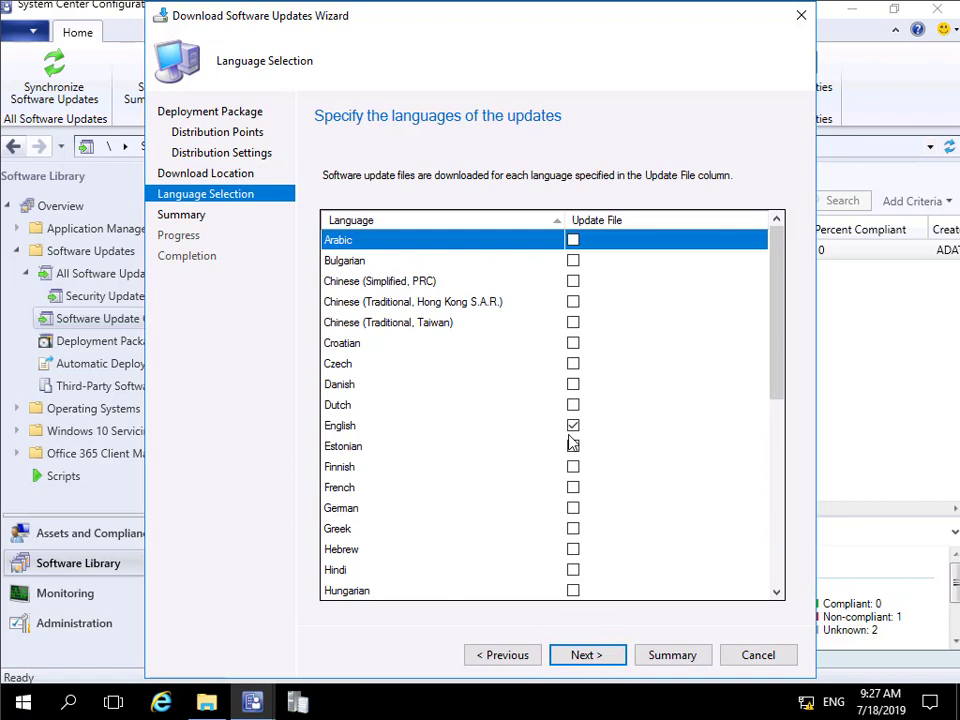
Accept the English language and summary to download KB4487044 into the package, then close the wizard.
left_click(585, 655)
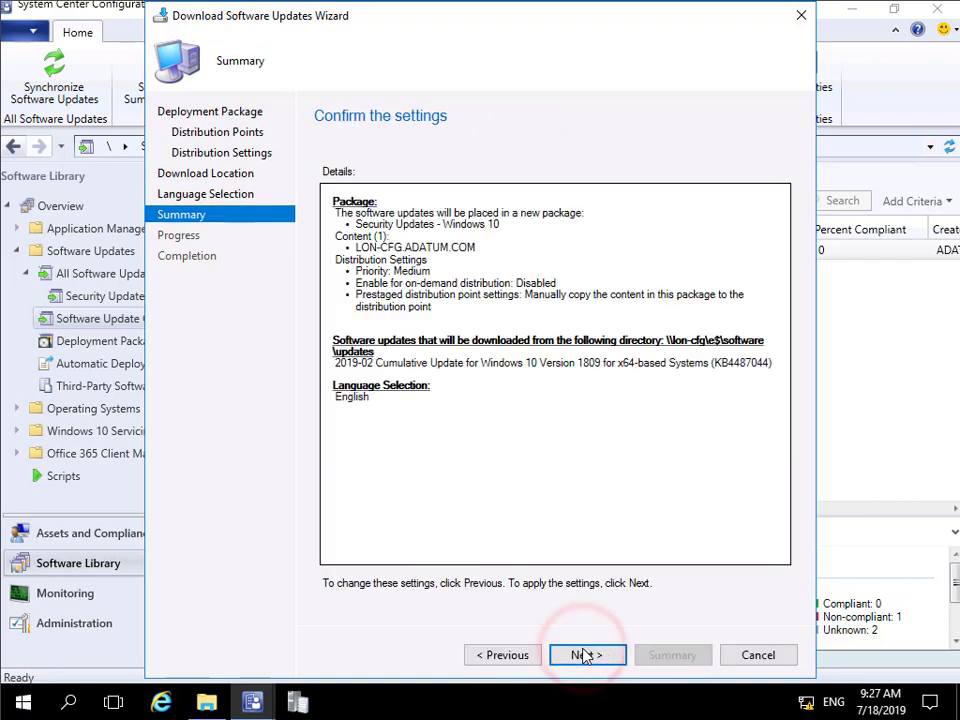
left_click(585, 656)
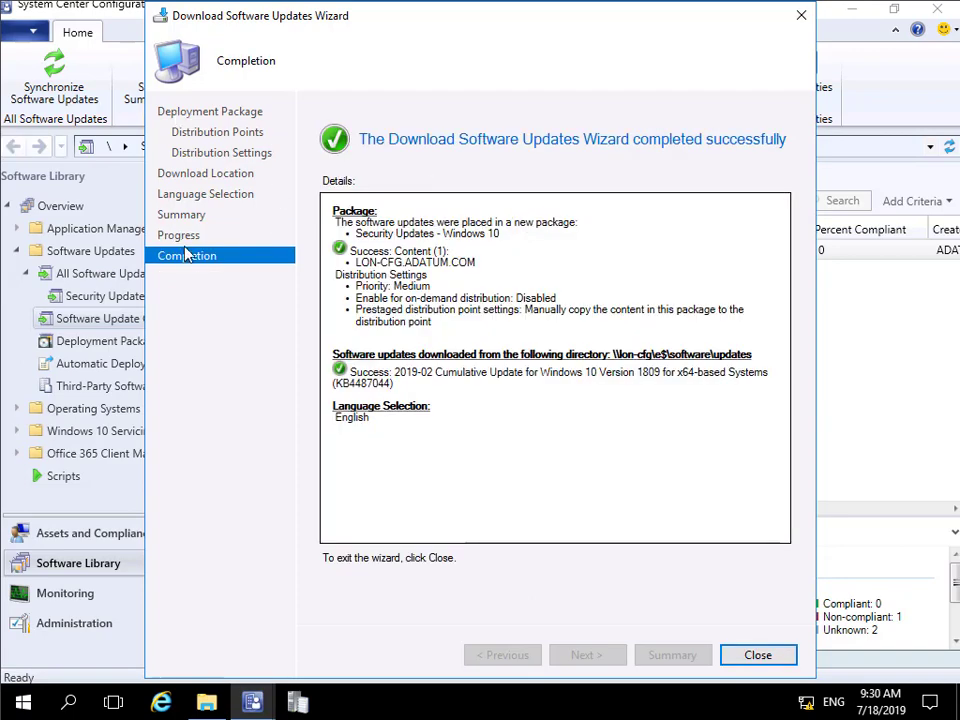
left_click(742, 651)
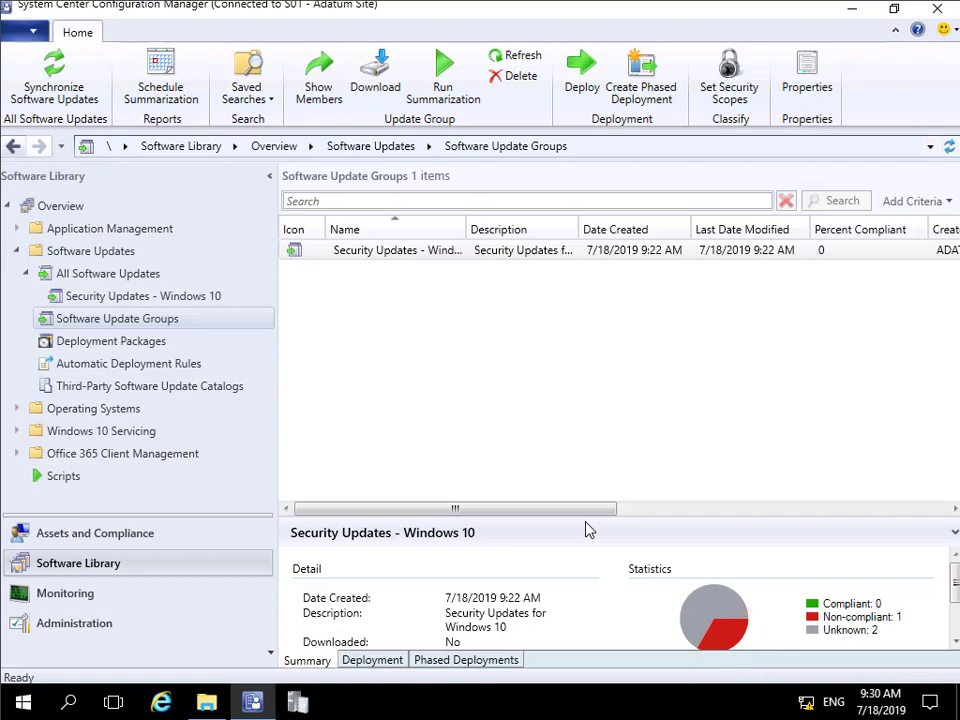